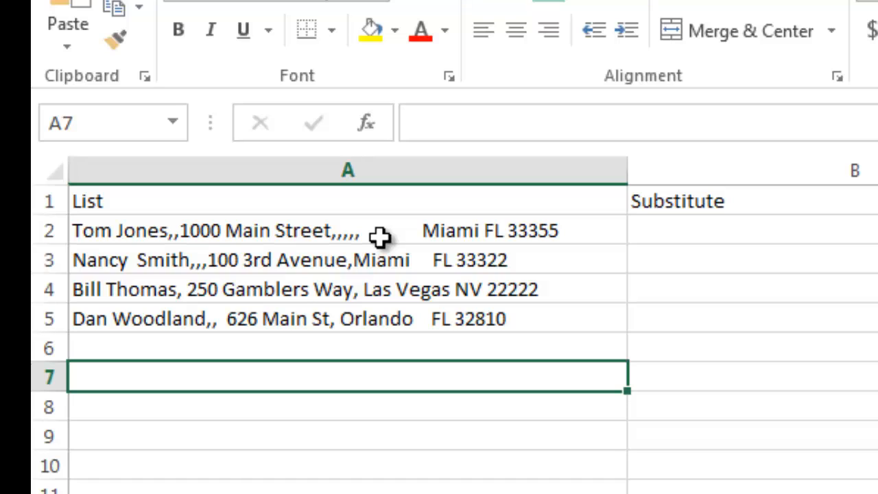
# Enter =SUBSTITUTE(A2,",","") in cell B2 to strip the commas from the first list entry.
pyautogui.click(722, 231)
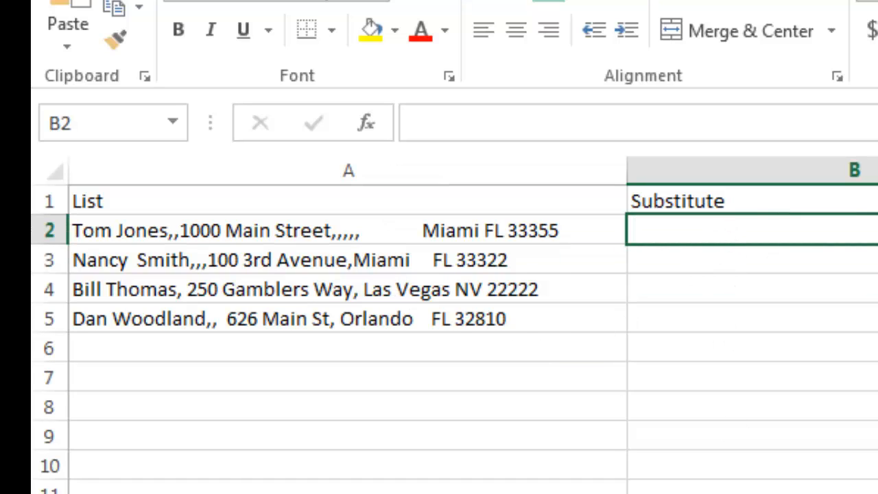
pyautogui.write('=sub')
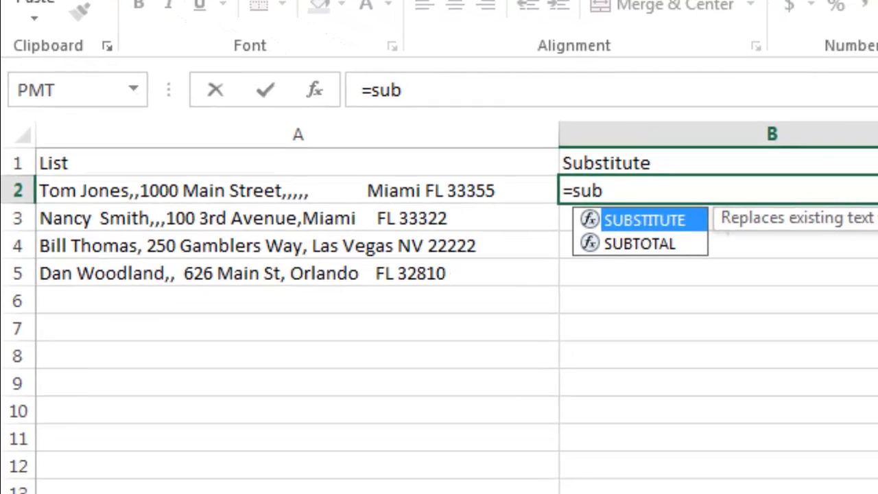
pyautogui.press('Tab')
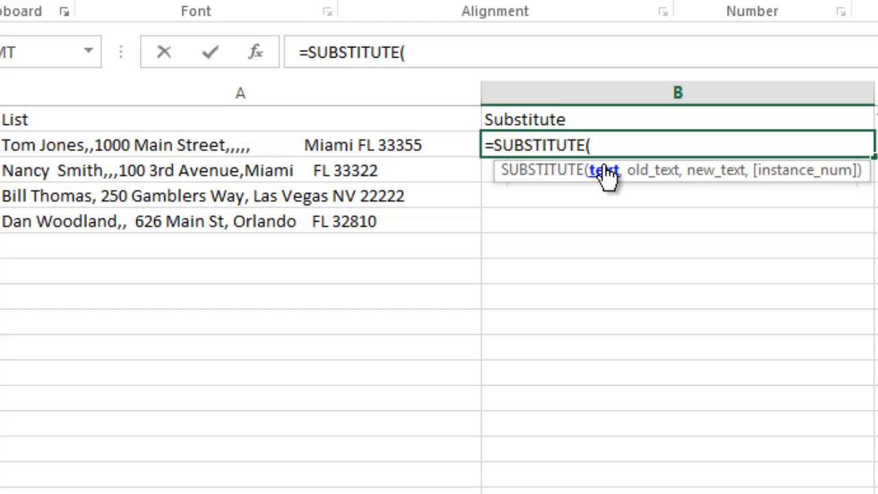
pyautogui.click(167, 144)
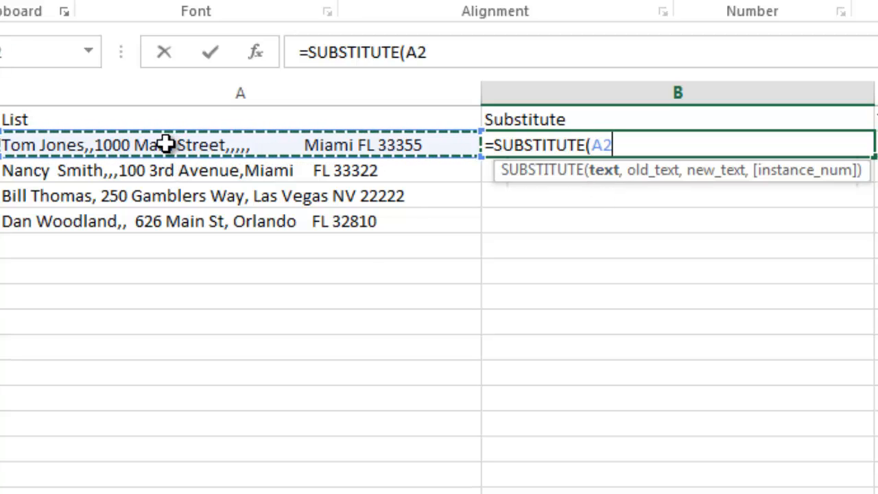
pyautogui.write(',",')
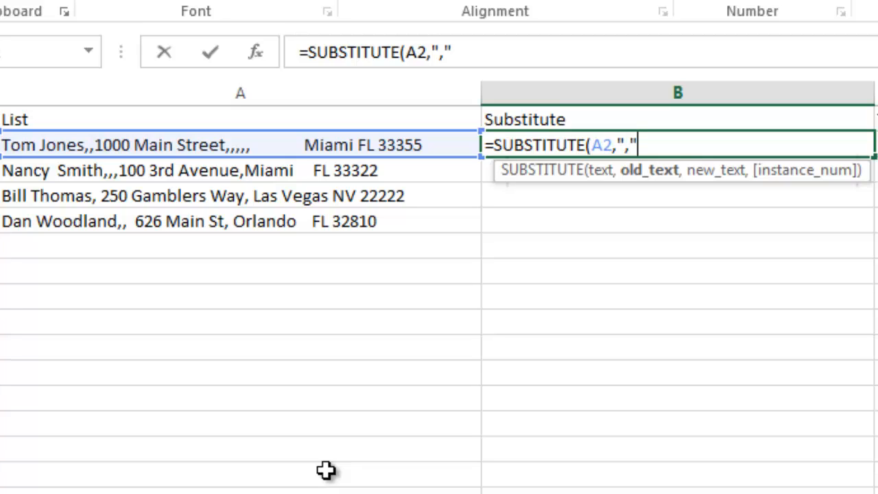
pyautogui.write(',')
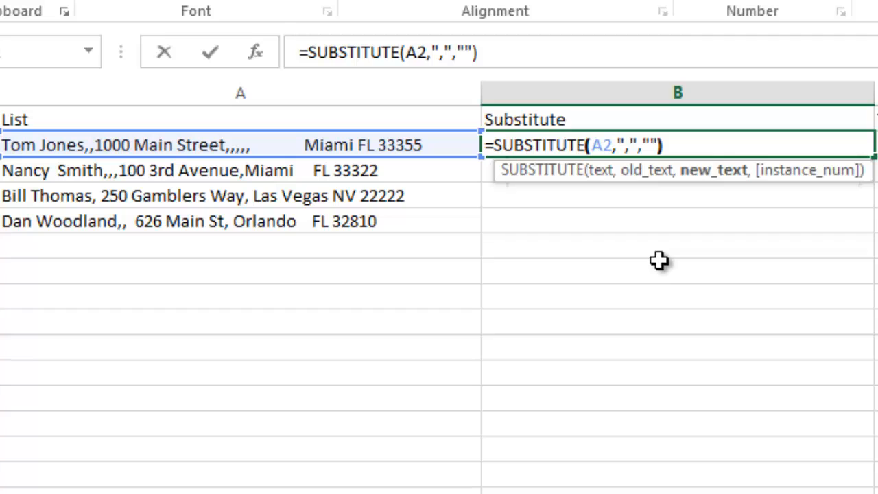
pyautogui.press('Return')
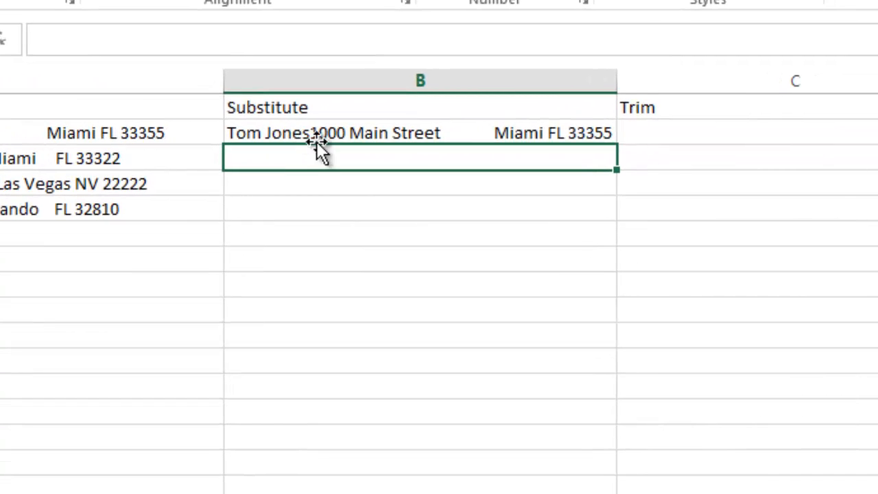
# Edit the SUBSTITUTE formula in B2 so commas are replaced with a space, " ".
pyautogui.click(366, 133)
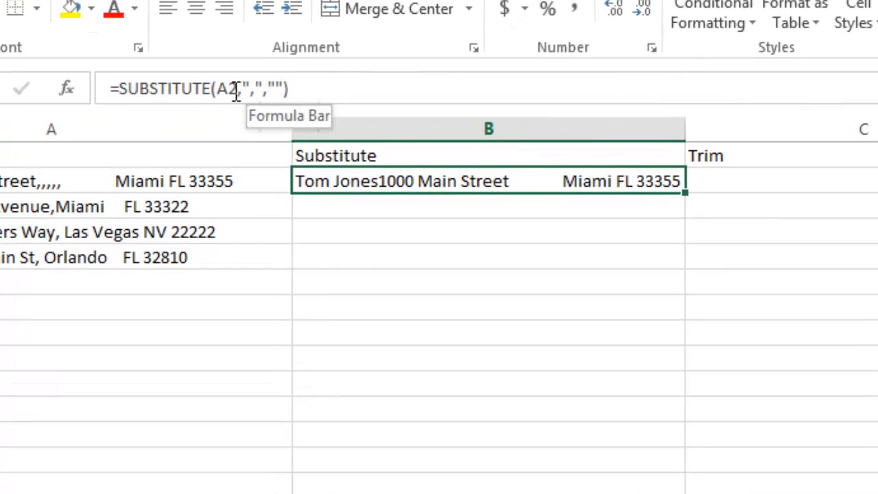
pyautogui.click(236, 92)
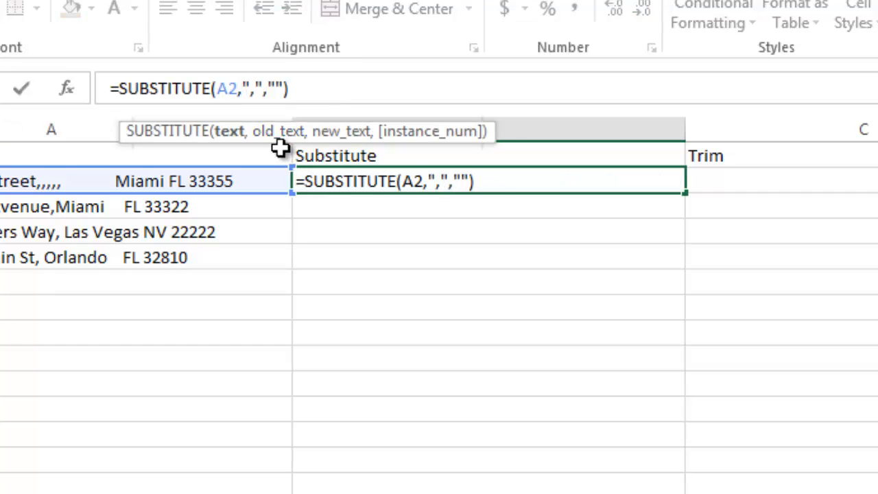
pyautogui.click(282, 133)
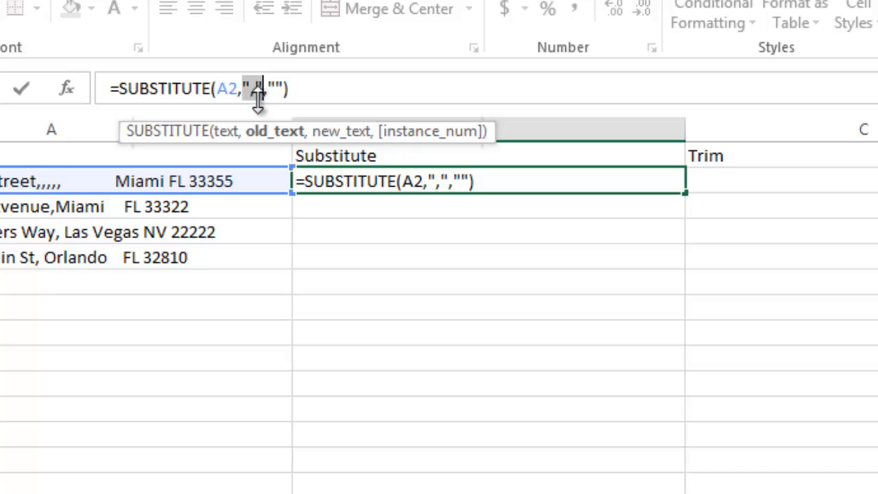
pyautogui.click(354, 134)
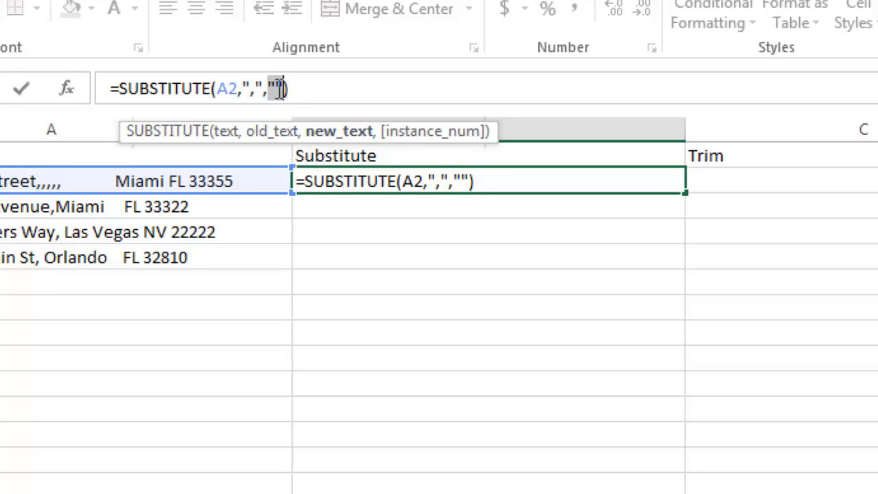
pyautogui.click(278, 89)
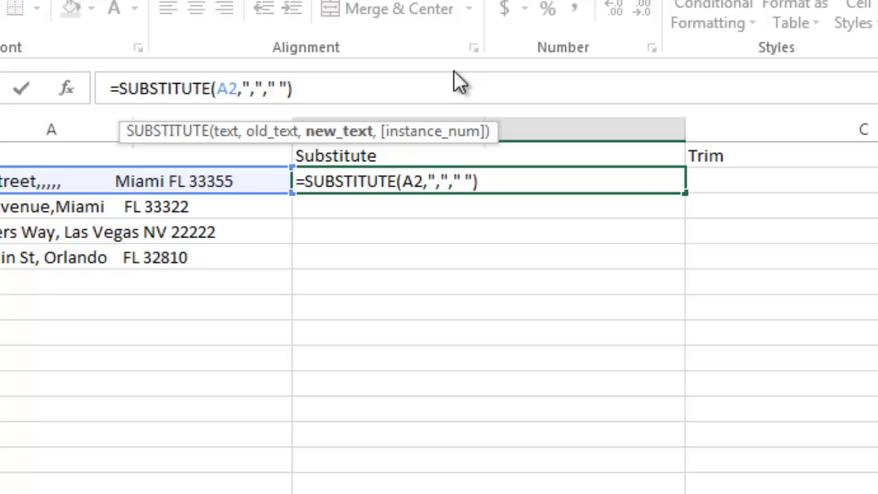
pyautogui.press('Return')
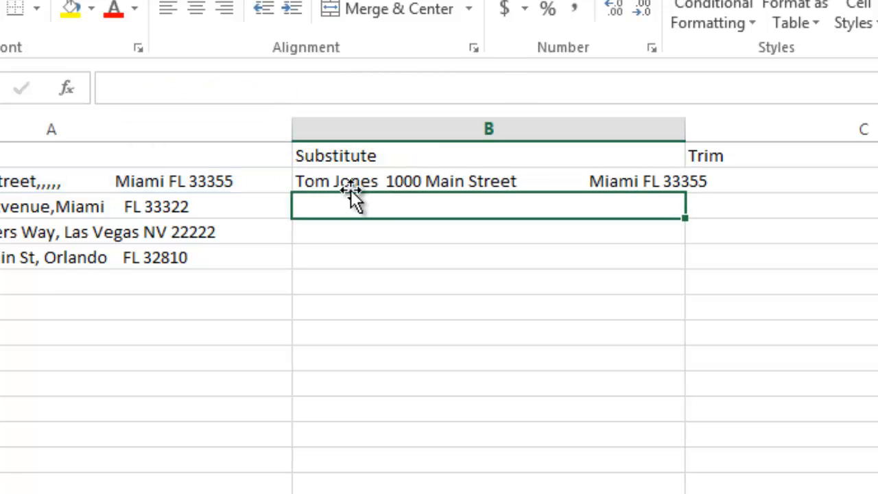
# Fill the SUBSTITUTE formula from B2 down to B5 and widen column B to fit the text.
pyautogui.click(589, 184)
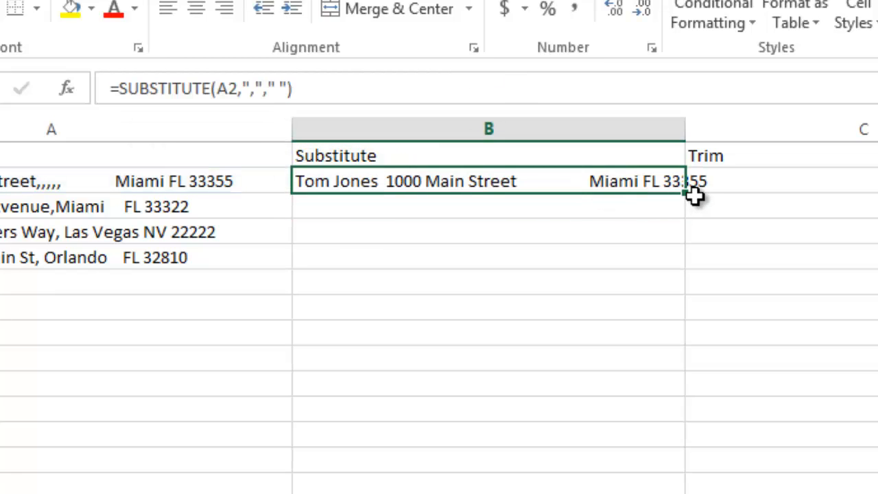
pyautogui.moveTo(686, 192); pyautogui.dragTo(676, 273)
pyautogui.click(625, 484)
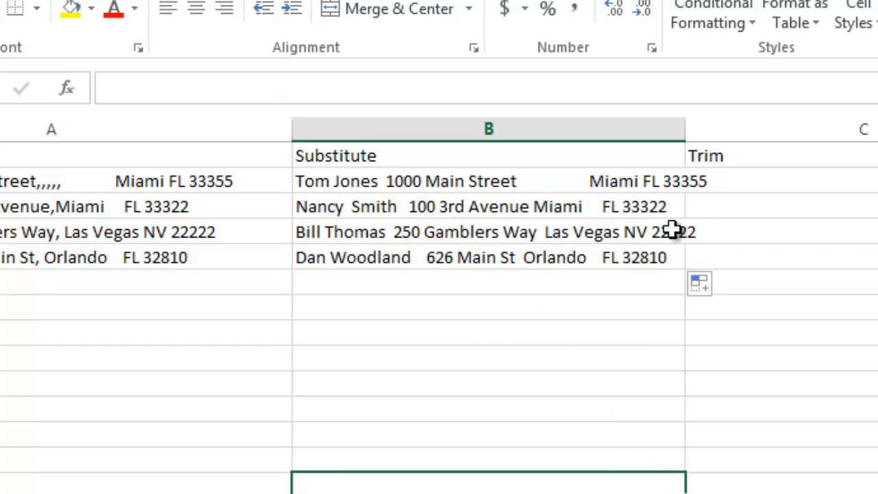
pyautogui.moveTo(687, 137); pyautogui.dragTo(733, 137)
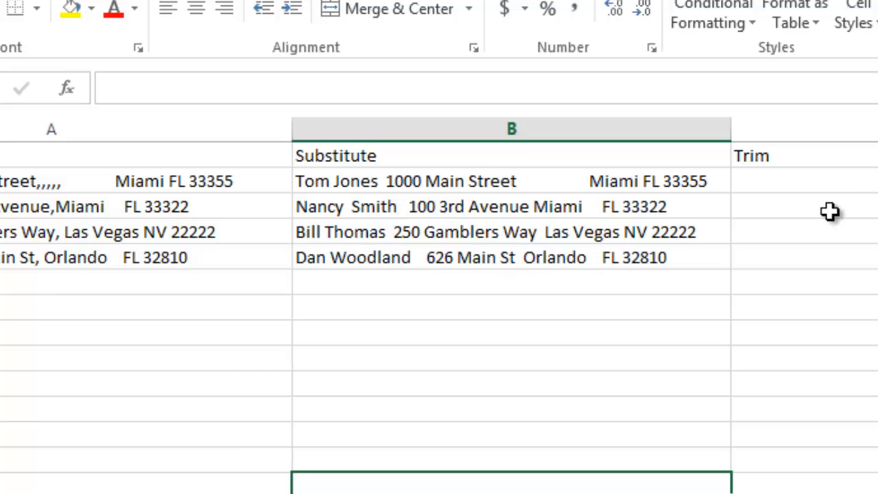
# Enter =TRIM(B2) in cell C2 to remove the extra spaces from the first substituted entry.
pyautogui.click(829, 179)
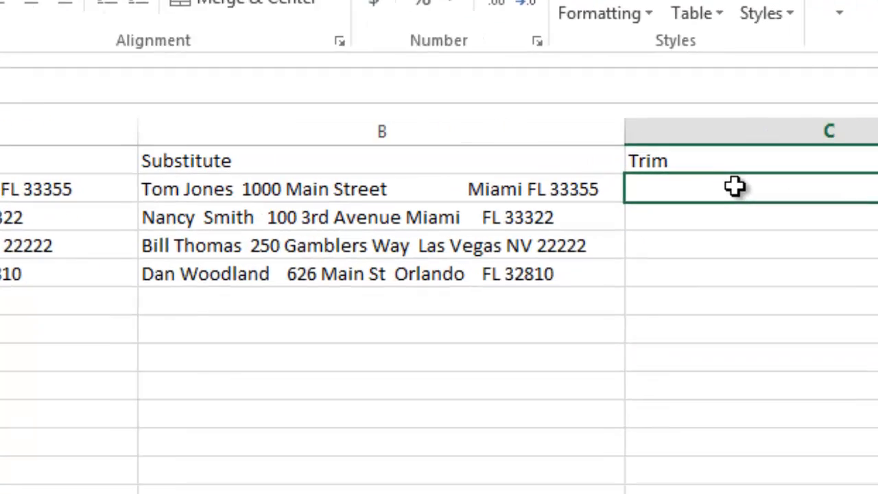
pyautogui.write('=trim')
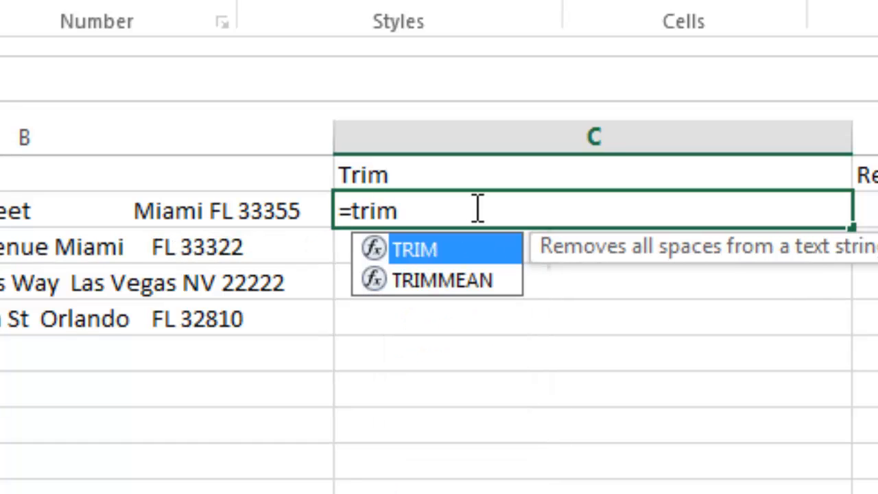
pyautogui.press('Tab')
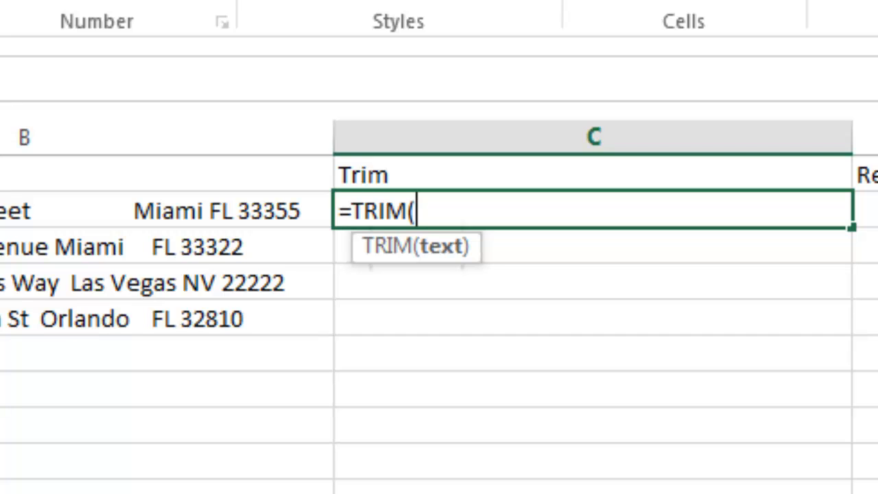
pyautogui.click(137, 211)
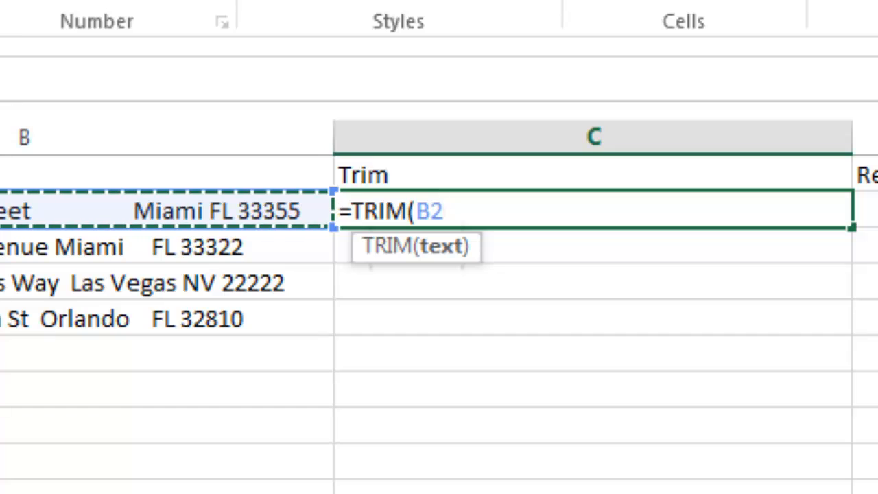
pyautogui.write(')')
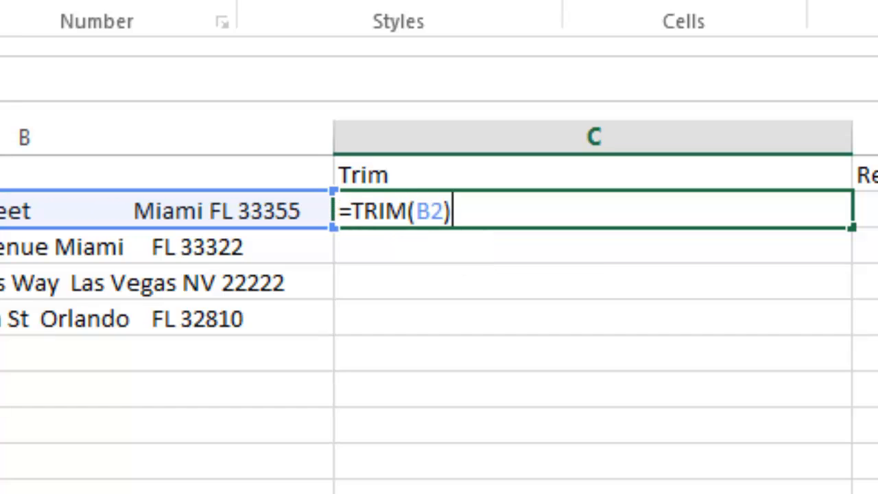
pyautogui.press('Return')
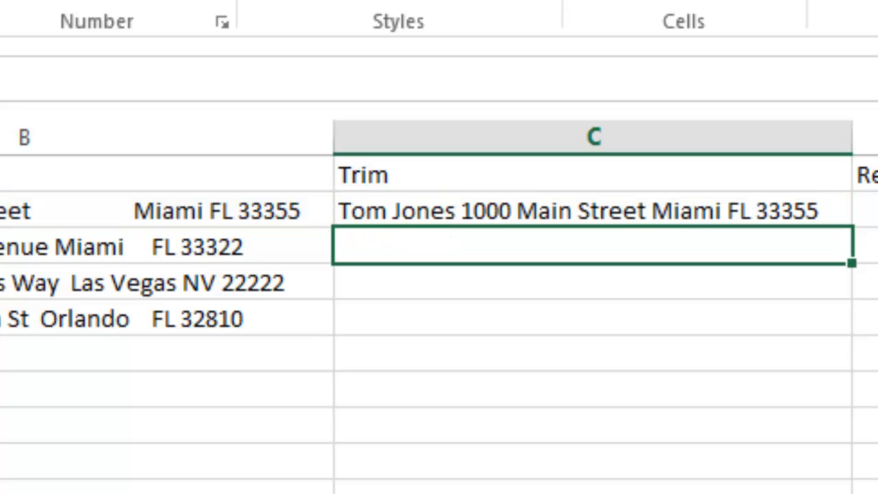
# Fill the TRIM formula from C2 down to C5 and widen column C to fit the text.
pyautogui.click(830, 213)
pyautogui.moveTo(856, 227); pyautogui.dragTo(844, 318)
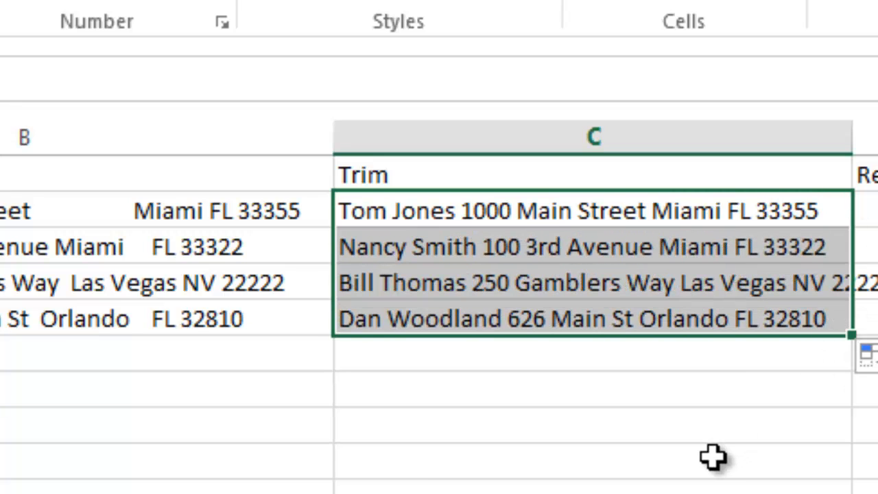
pyautogui.click(711, 458)
pyautogui.moveTo(851, 149); pyautogui.dragTo(877, 149)
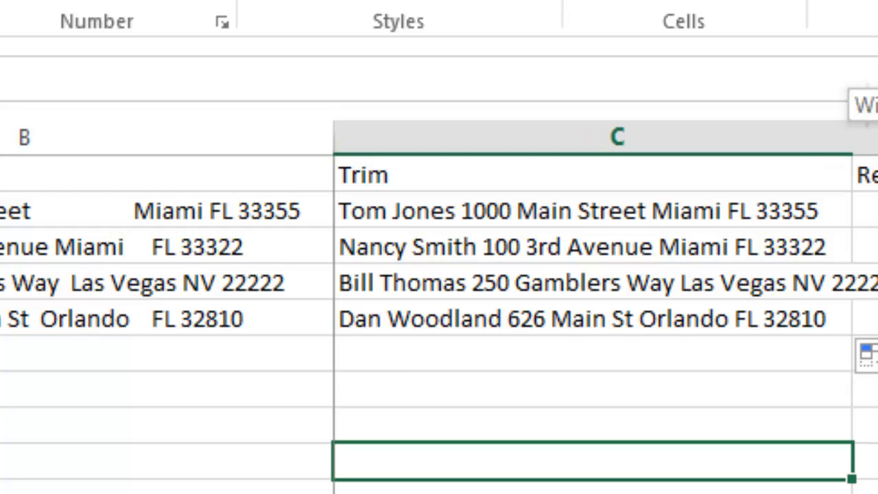
# Widen the Replace column D to make room for full address lines, and select cell D2.
pyautogui.hscroll(3, 439, 308)
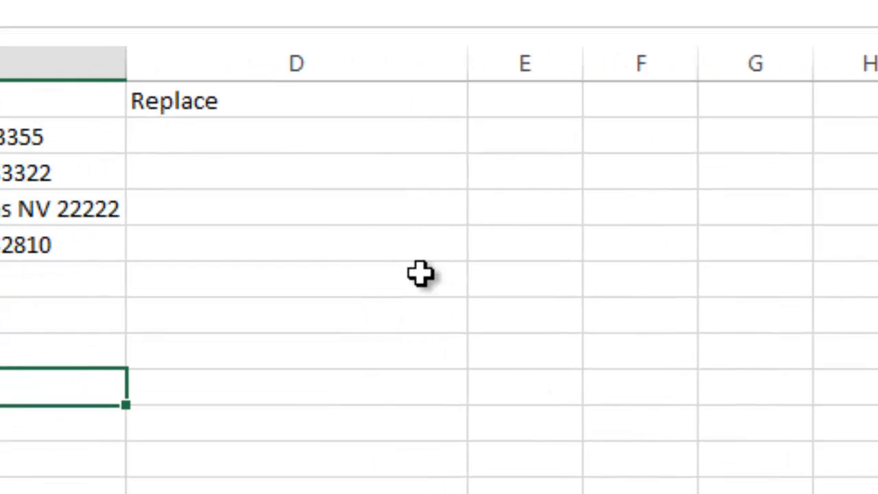
pyautogui.moveTo(470, 71); pyautogui.dragTo(693, 73)
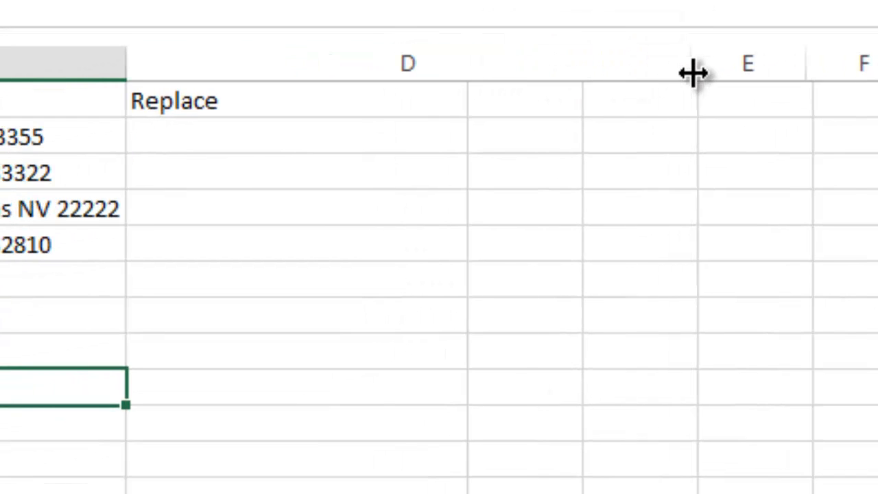
pyautogui.click(484, 168)
pyautogui.click(470, 141)
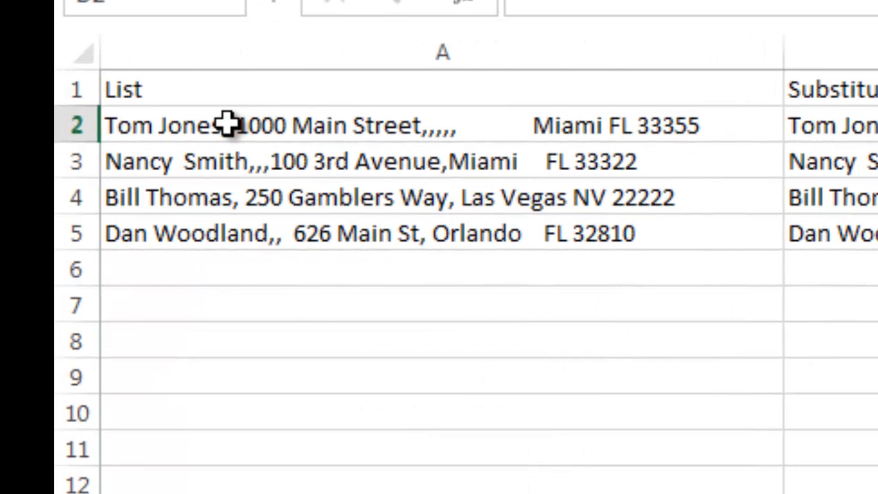
# Add the prefix *** to the start of each of the four list entries in cells A2 to A5.
pyautogui.click(209, 132)
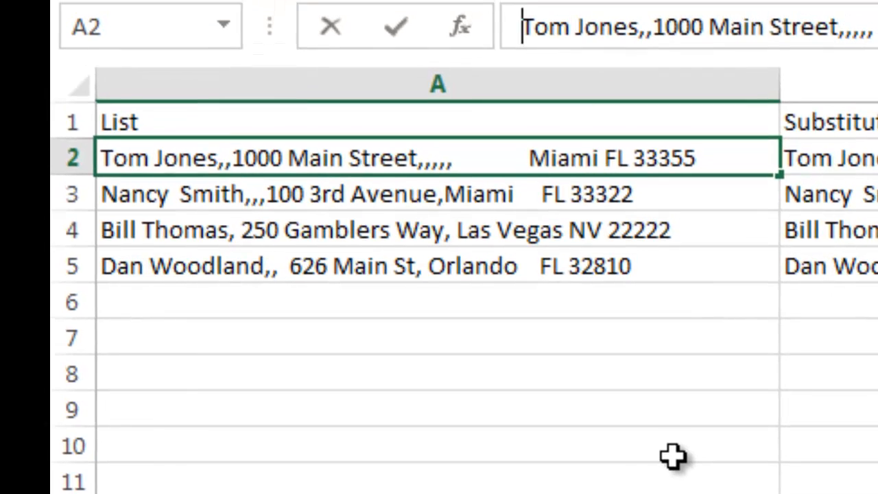
pyautogui.write('***')
pyautogui.press('Return')
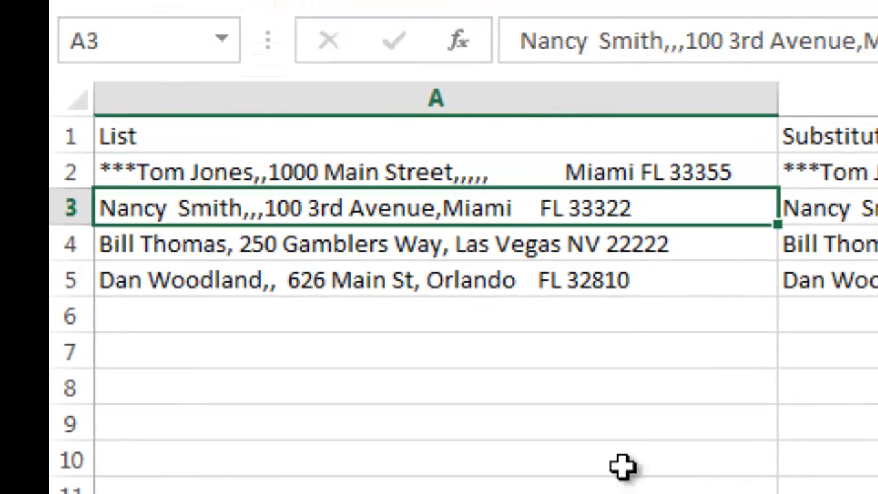
pyautogui.click(523, 38)
pyautogui.write('***')
pyautogui.press('Return')
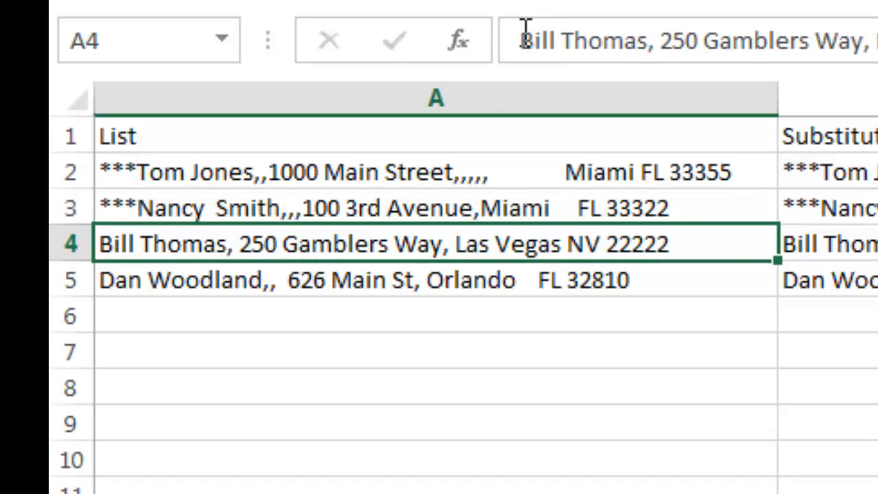
pyautogui.click(518, 40)
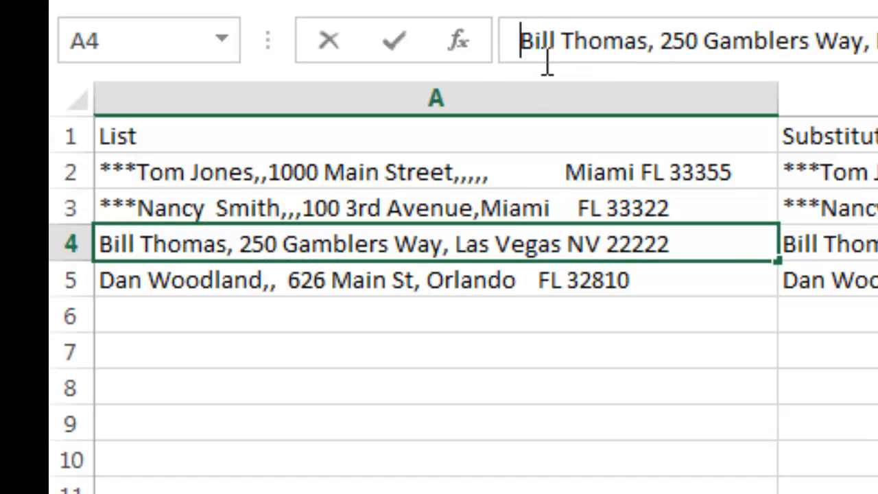
pyautogui.write('***')
pyautogui.press('Return')
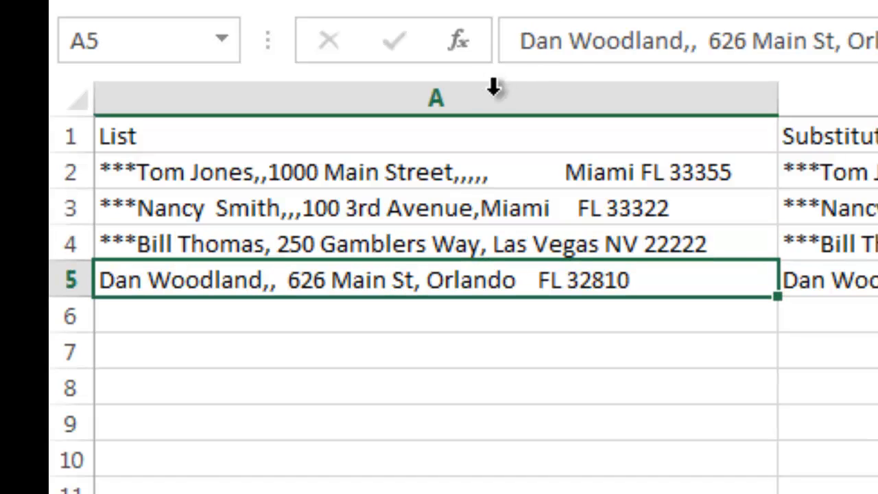
pyautogui.click(520, 39)
pyautogui.write('***')
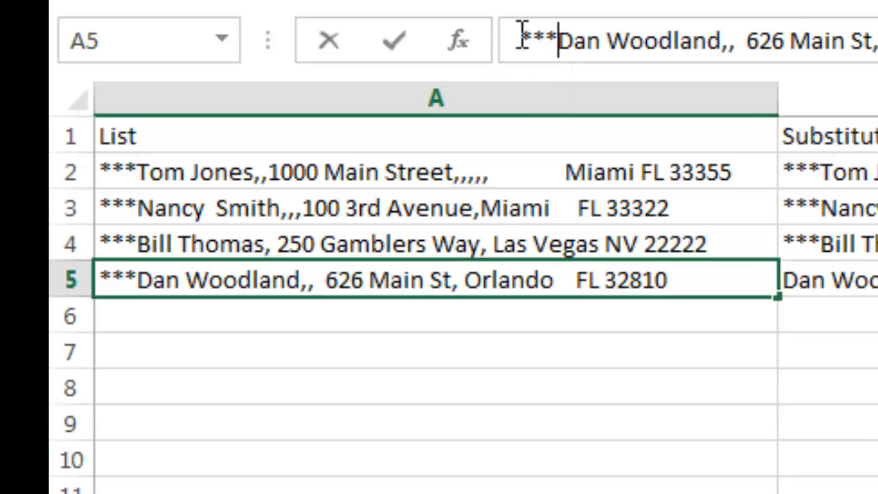
pyautogui.press('Return')
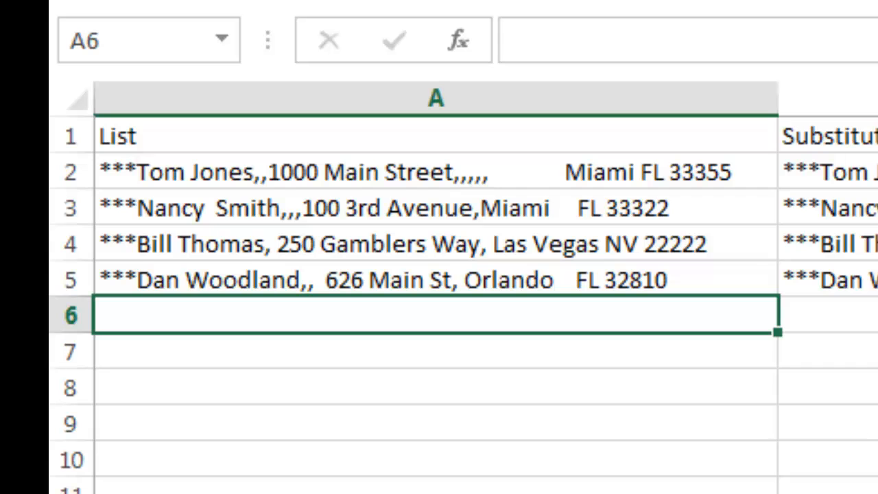
# Enter =REPLACE(A2,1,3,"") in cell D2 to strip the three leading asterisks from the first list entry.
pyautogui.click(813, 185)
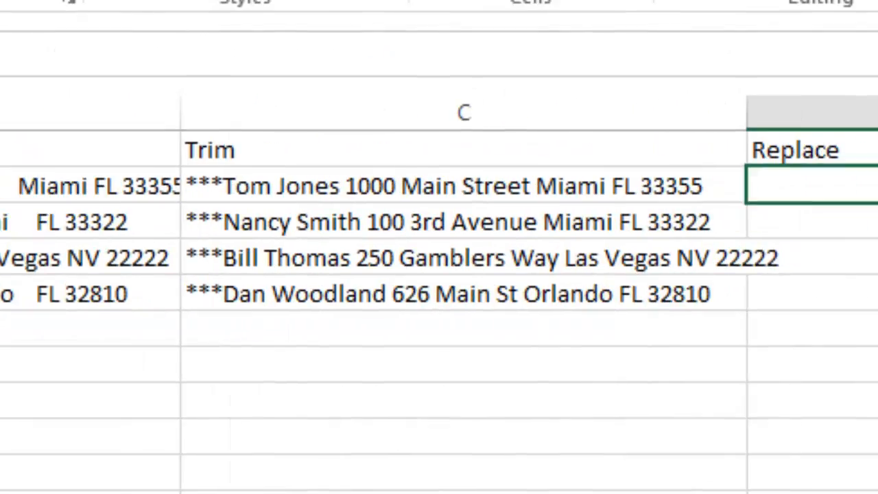
pyautogui.hscroll(2, 395, 295)
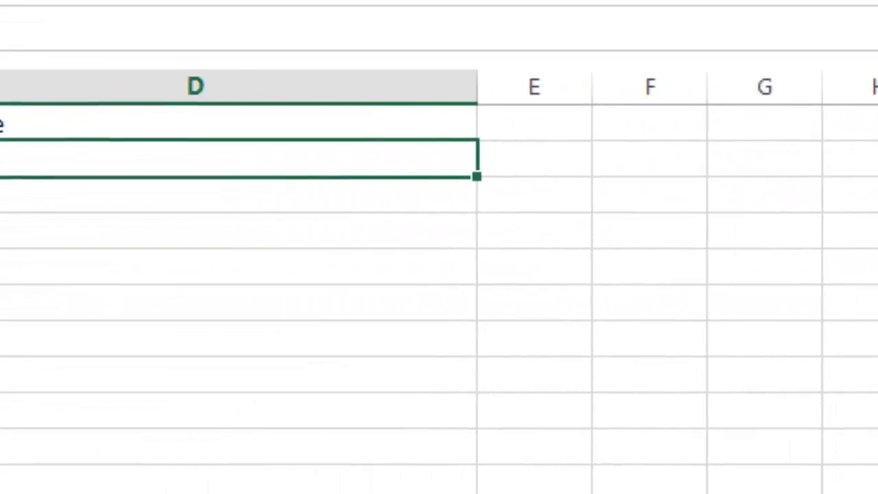
pyautogui.moveTo(58, 88); pyautogui.dragTo(305, 149)
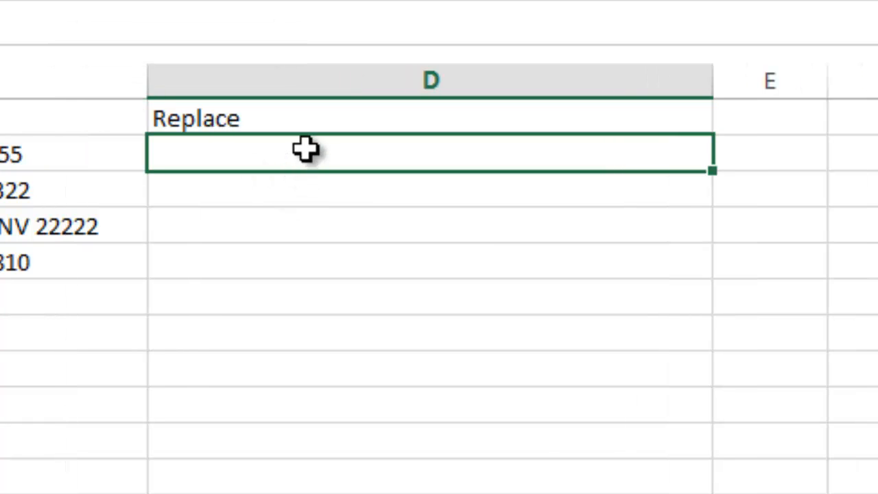
pyautogui.write('=')
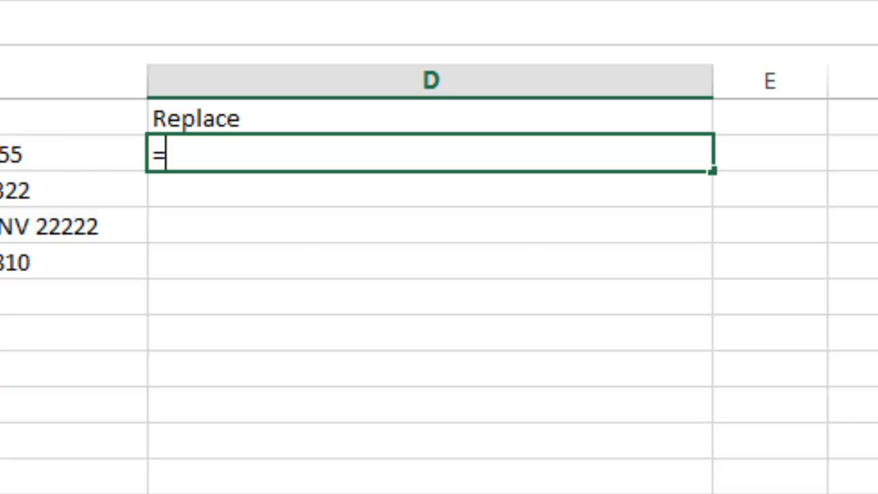
pyautogui.write('repl')
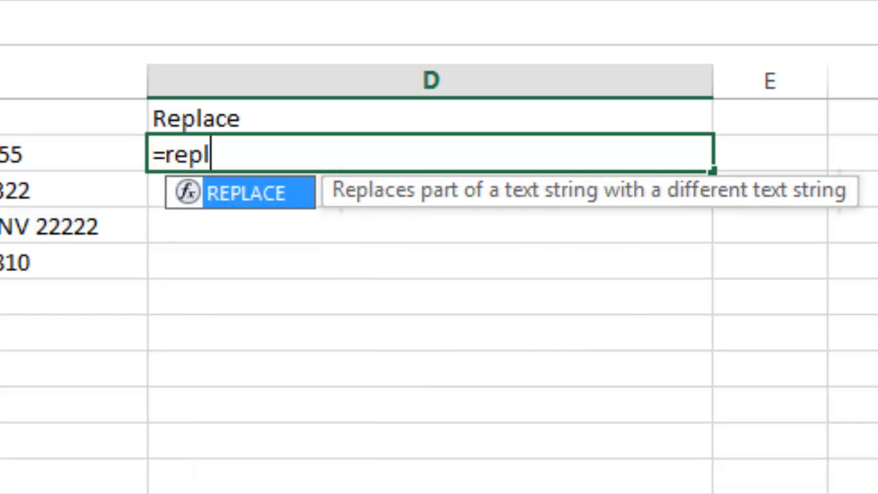
pyautogui.press('Tab')
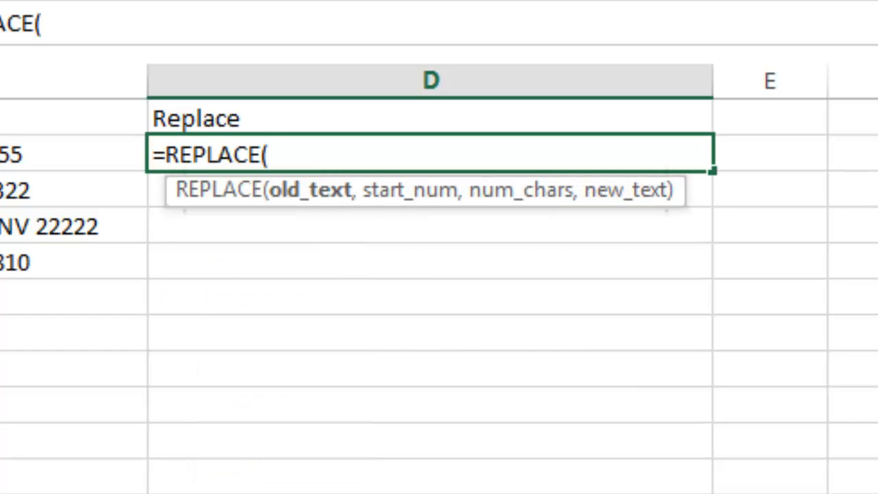
pyautogui.hscroll(-2, 438, 275)
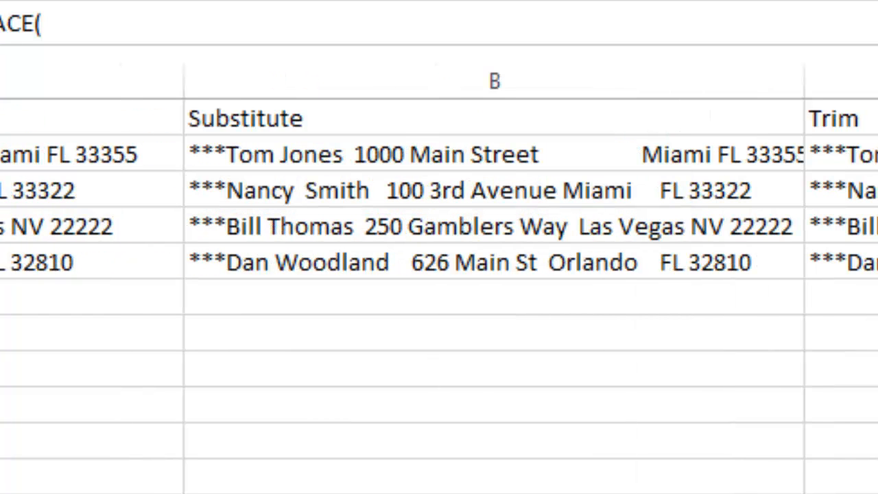
pyautogui.click(89, 155)
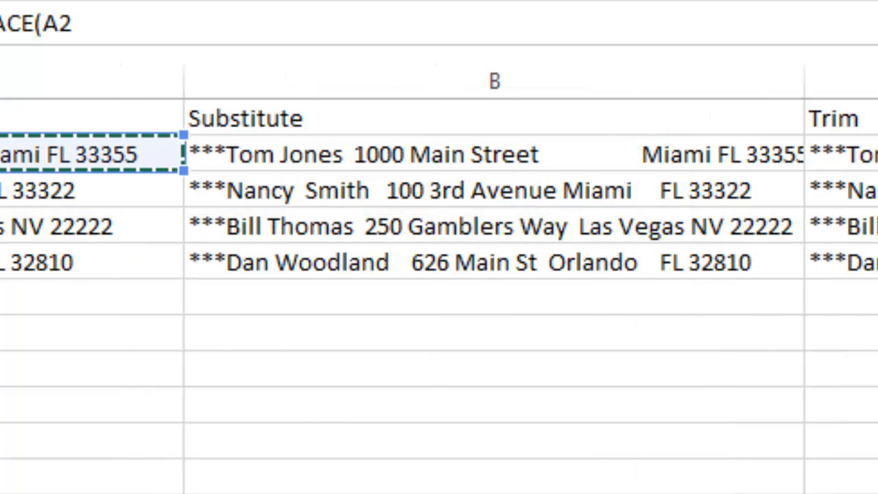
pyautogui.write(',')
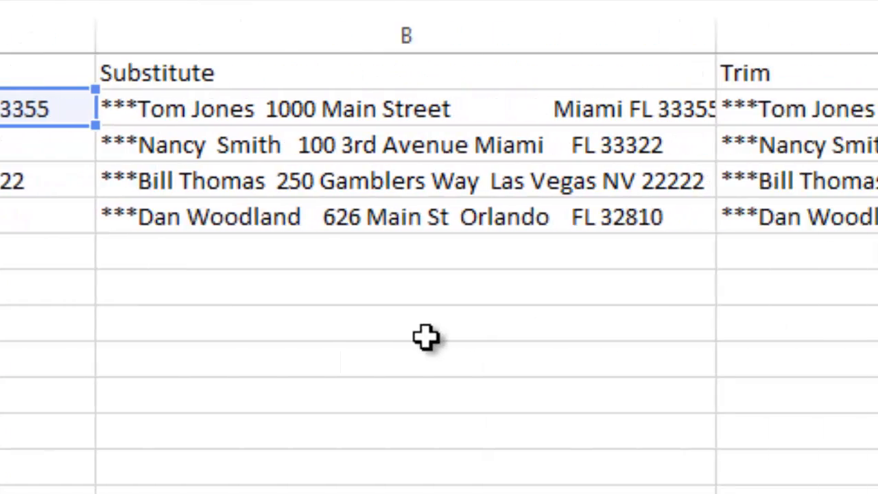
pyautogui.write('1')
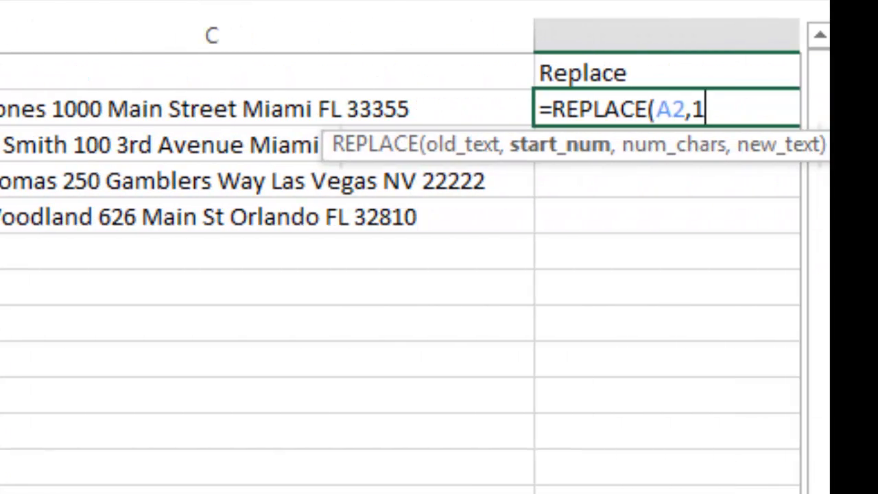
pyautogui.write(',')
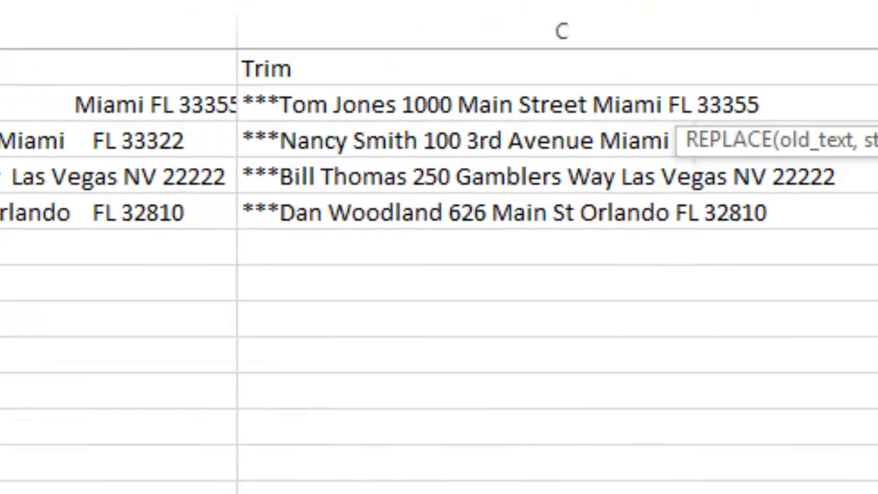
pyautogui.write('3')
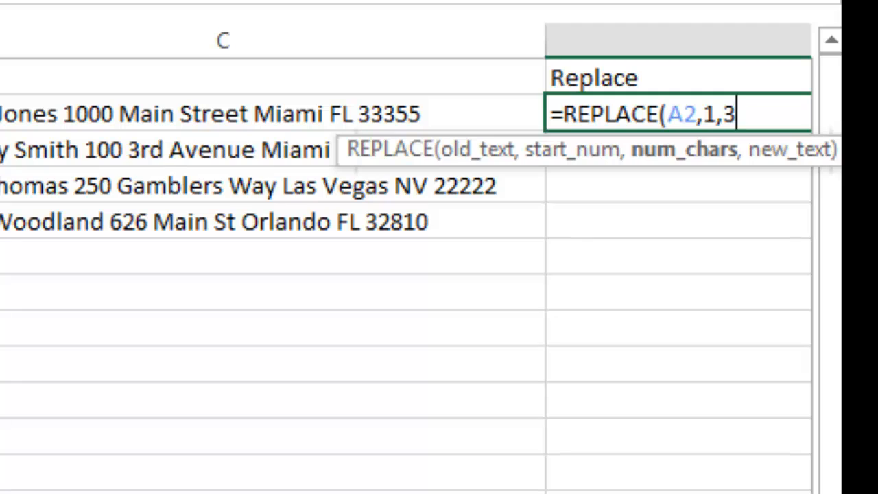
pyautogui.write(',')
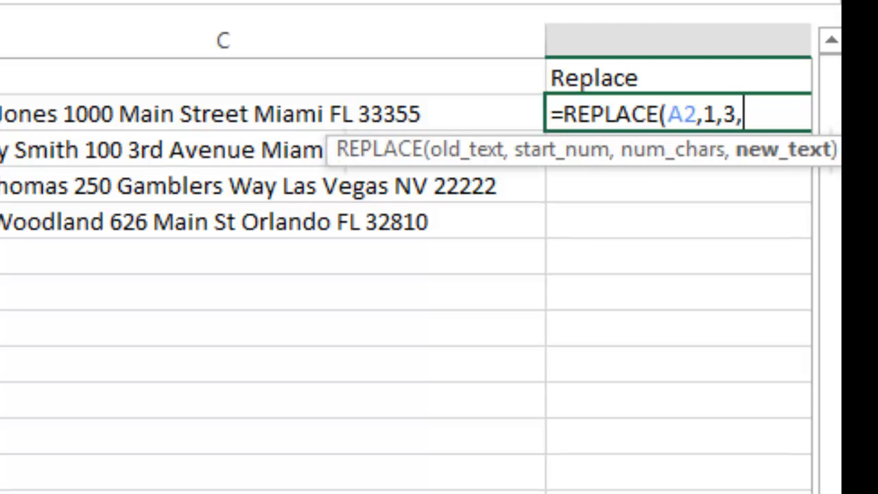
pyautogui.write('""')
pyautogui.write(')')
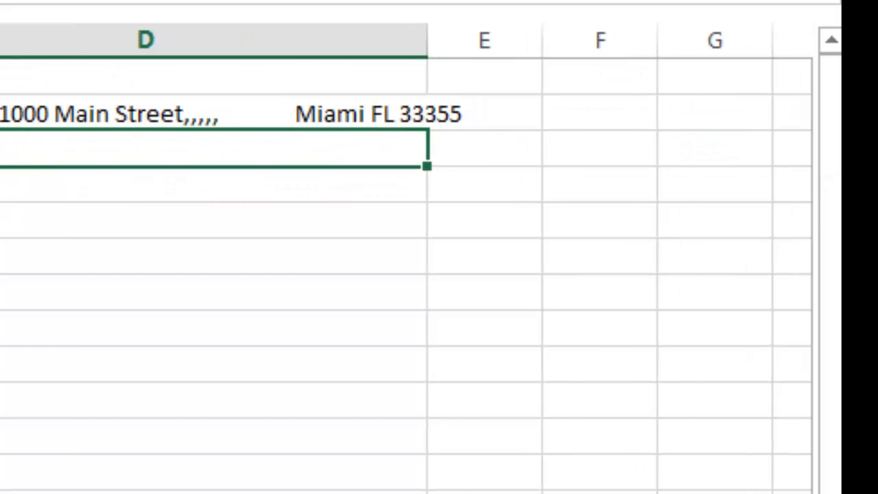
# Fill the REPLACE formula from D2 down to D5 to strip the asterisks from the remaining list entries.
pyautogui.click(248, 121)
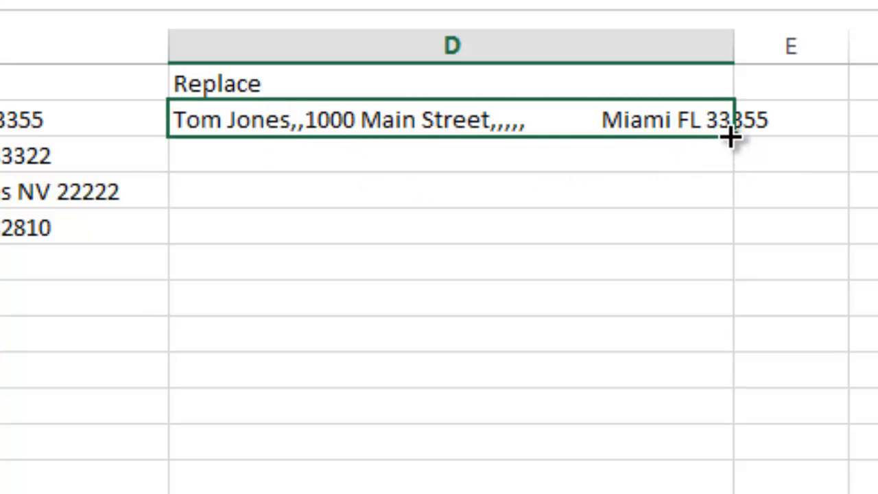
pyautogui.moveTo(730, 137); pyautogui.dragTo(721, 236)
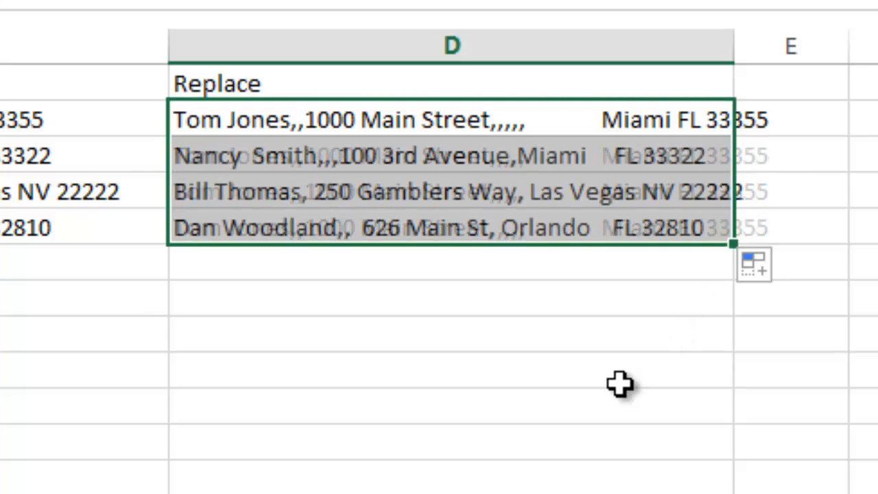
pyautogui.click(605, 369)
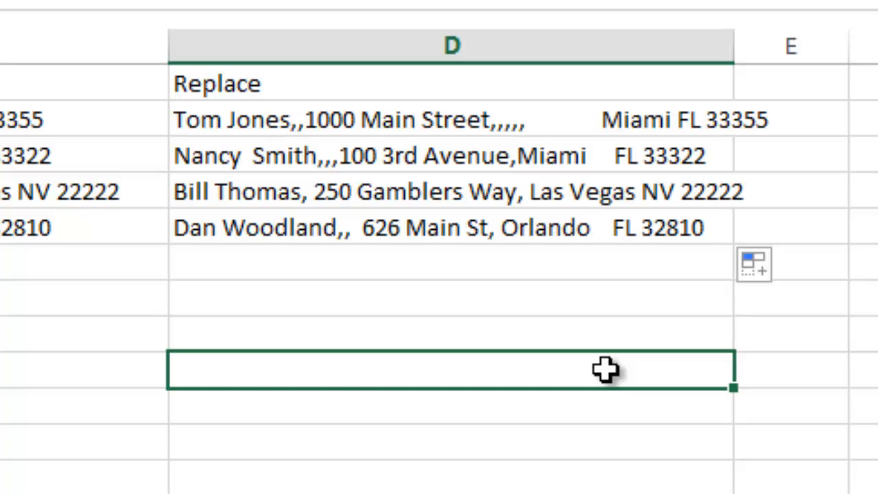